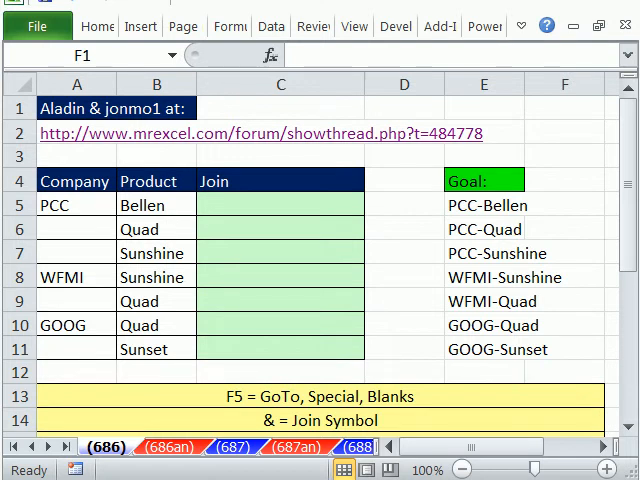
Step: Survey the Company and Product columns in rows 5–11, pointing out the blank Company cells A6, A7 and A9
click(254, 12)
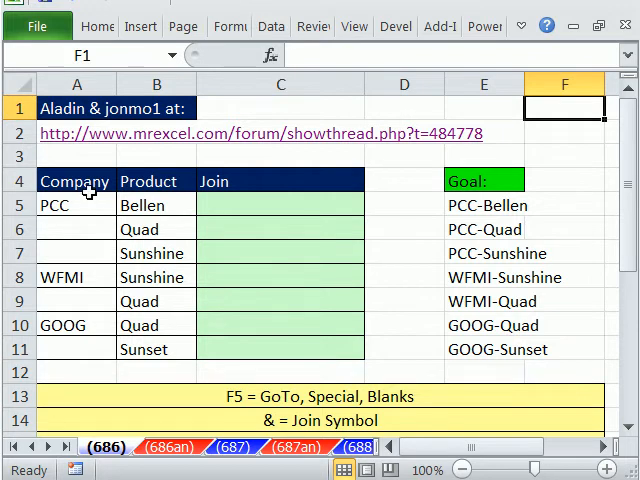
click(74, 204)
drag(74, 205, 83, 343)
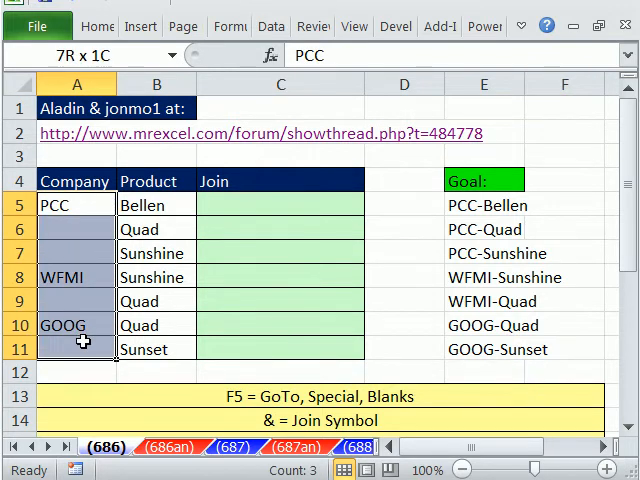
click(170, 210)
drag(170, 210, 178, 348)
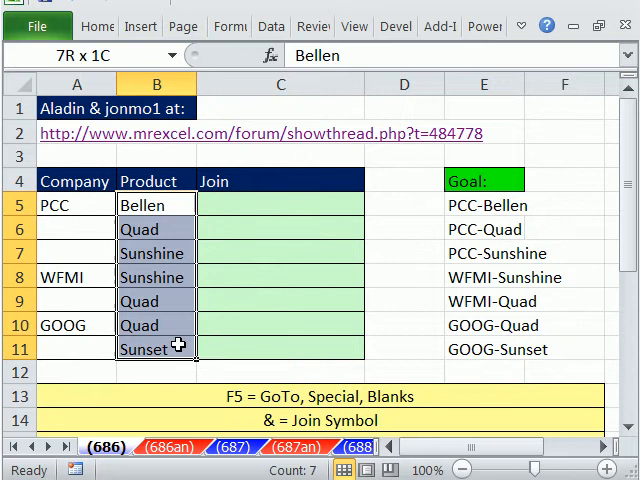
click(93, 229)
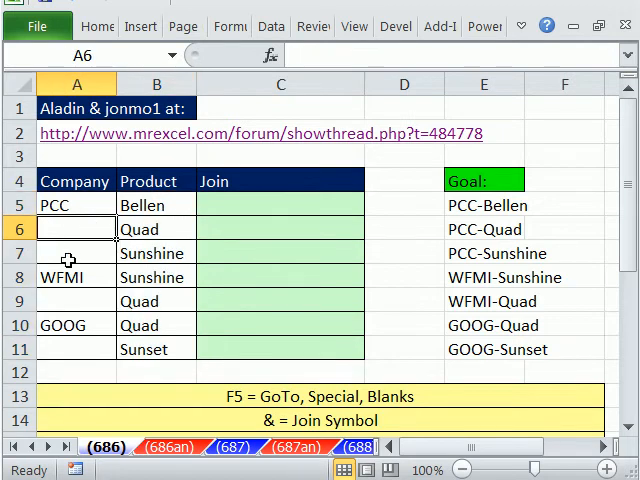
click(67, 258)
click(65, 227)
click(67, 253)
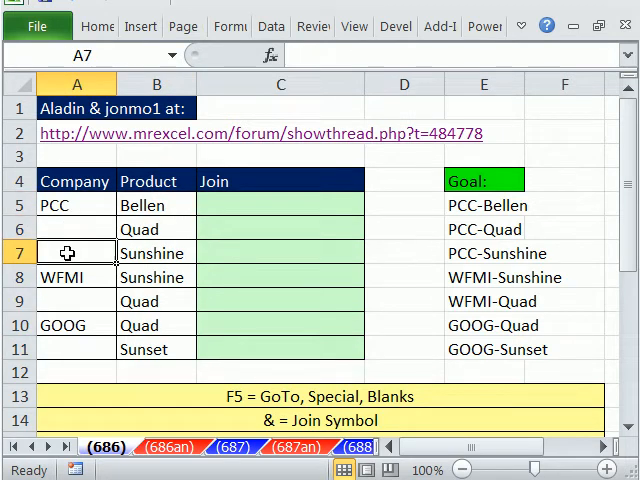
click(90, 304)
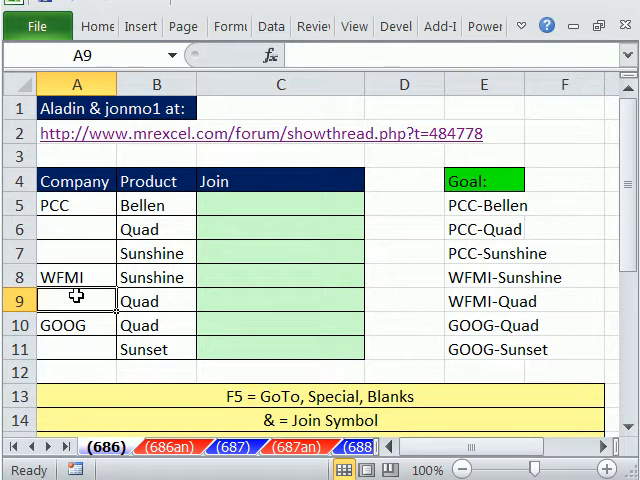
Step: Review the Goal strings in E5:E11 and the empty Join cells C5:C11, then reselect A5:A11
drag(490, 205, 492, 345)
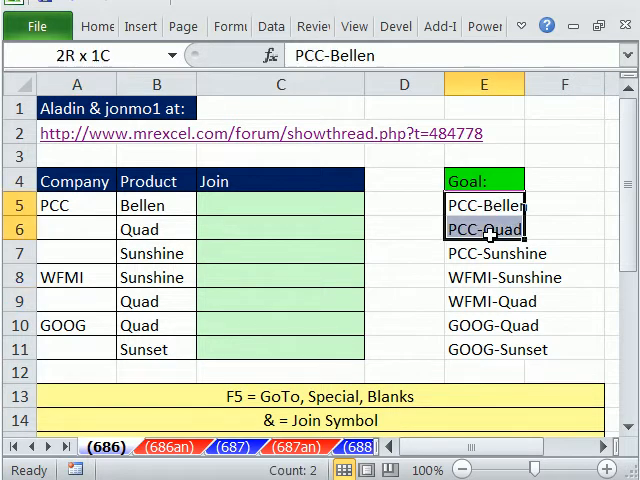
click(259, 208)
drag(259, 208, 273, 345)
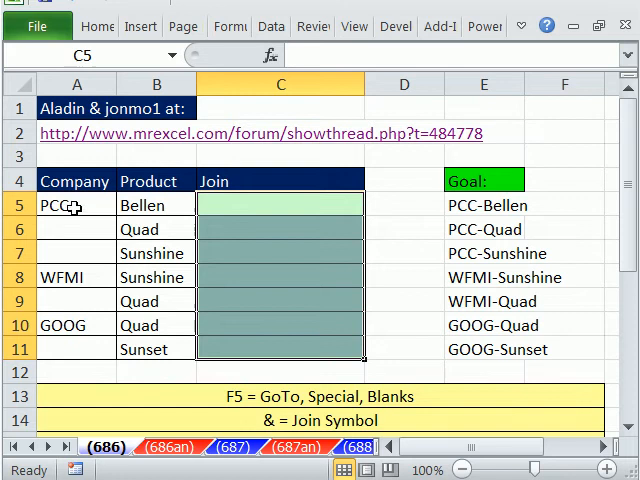
drag(72, 208, 76, 345)
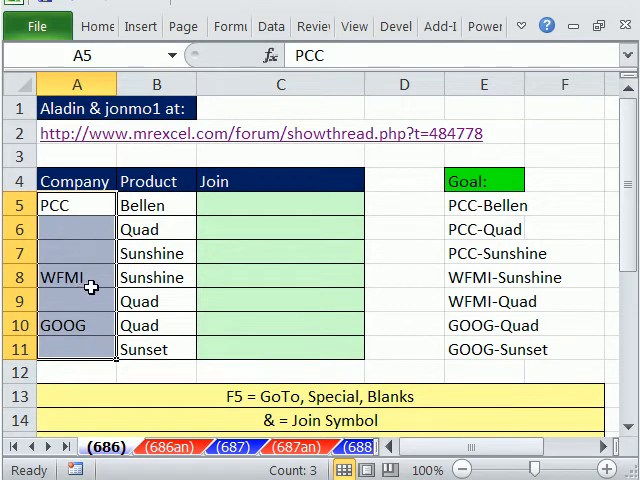
Step: Use Go To Special with Blanks to select only the empty Company cells
key(F5)
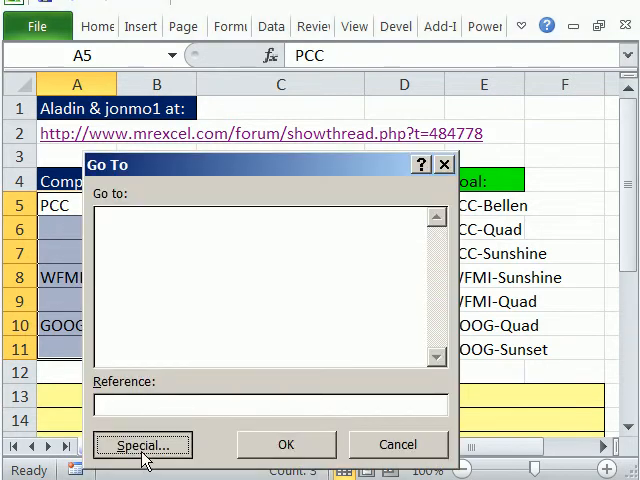
click(142, 444)
click(123, 347)
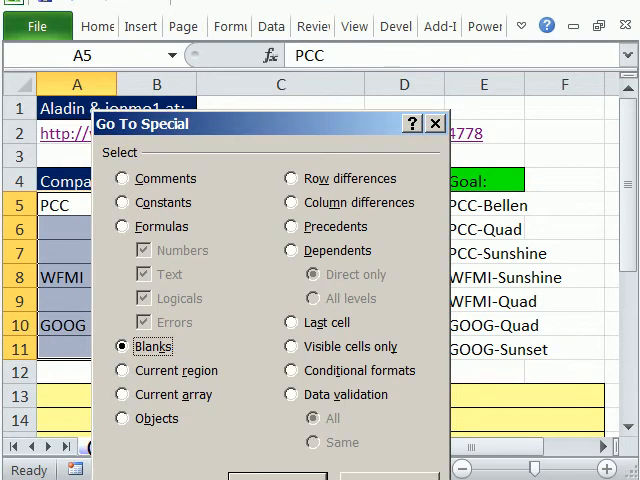
key(Return)
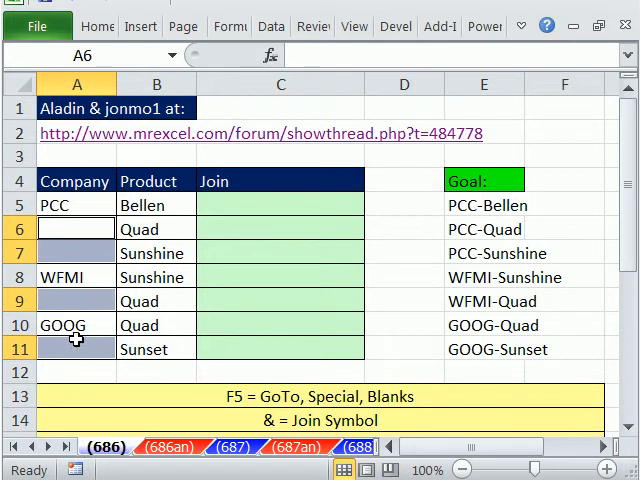
text(=)
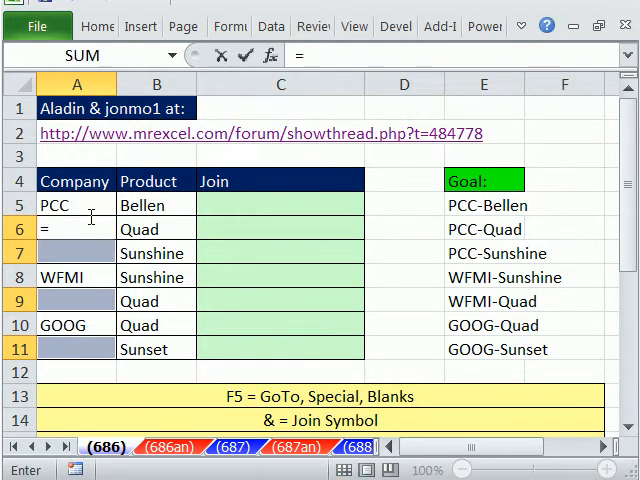
Step: Fill every blank Company cell with =A5 so each repeats the company above
click(75, 206)
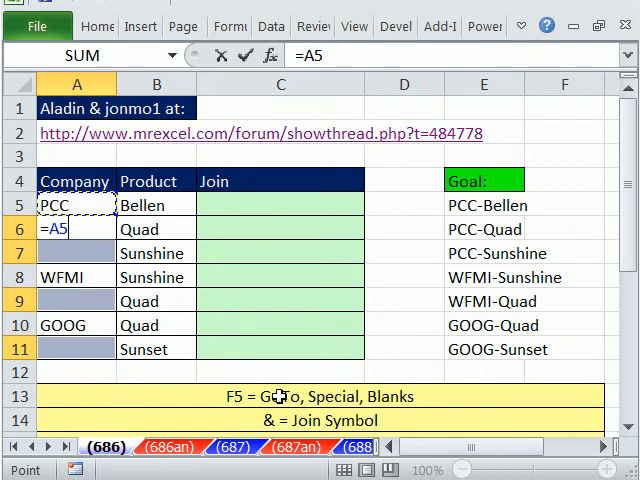
key(ctrl+Return)
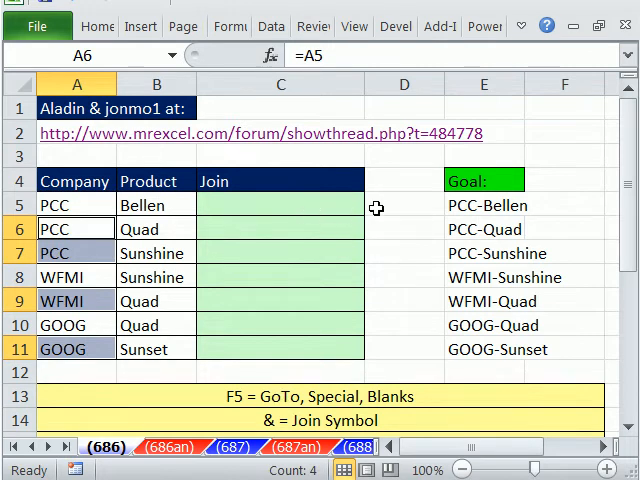
Step: Fill D5:D11 with a first partial join referring to company cell A5
drag(386, 206, 406, 349)
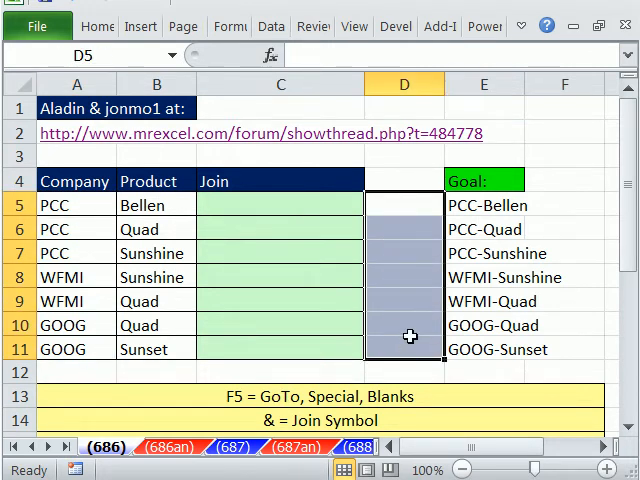
text(=)
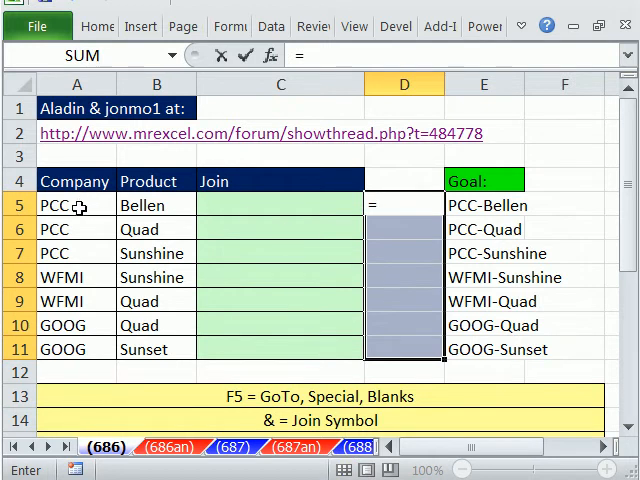
click(79, 207)
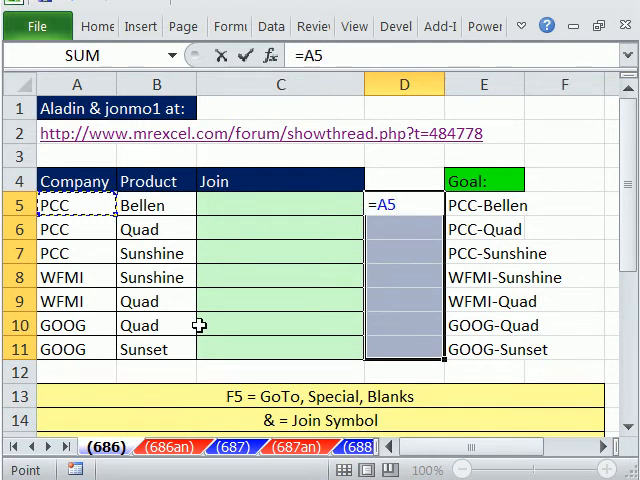
text(&"-)
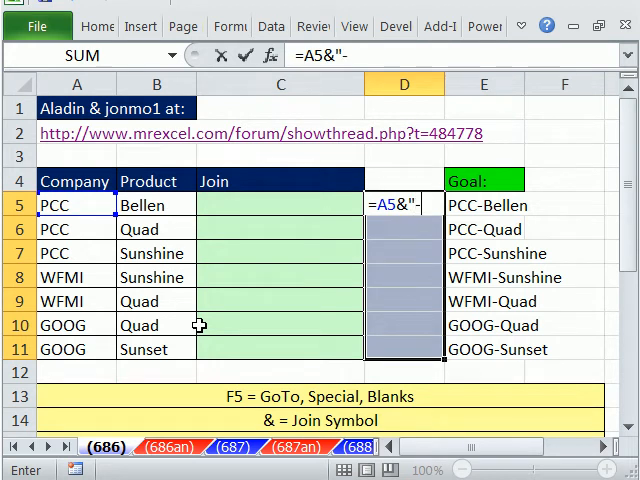
key(ctrl+Return)
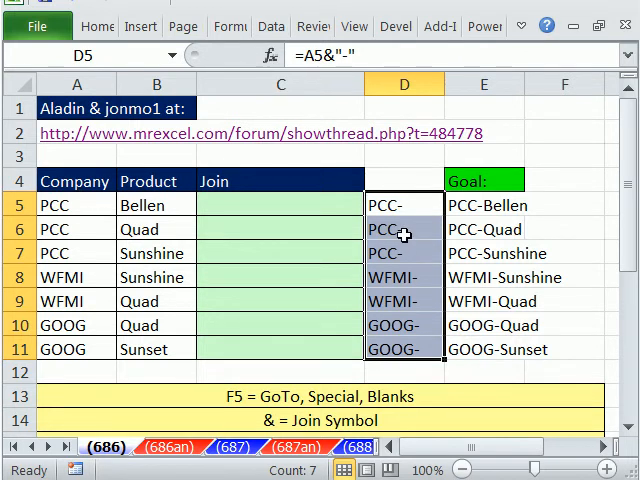
Step: Extend the formula to =A5&"-"&B5 across D5:D11 and autofit column D to the joined text
key(F2)
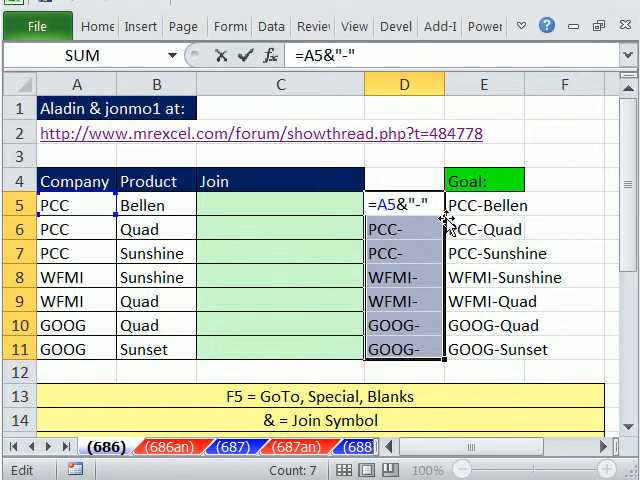
text(&)
click(158, 206)
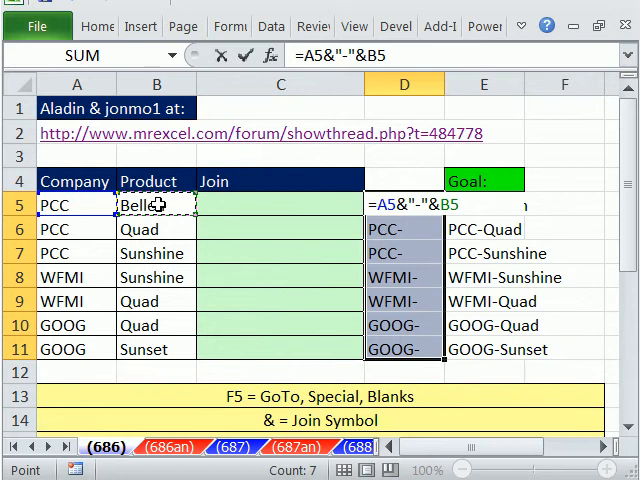
key(ctrl+Return)
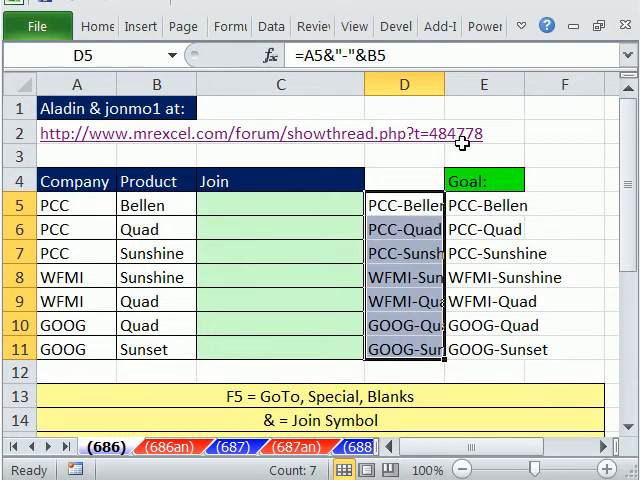
double_click(445, 84)
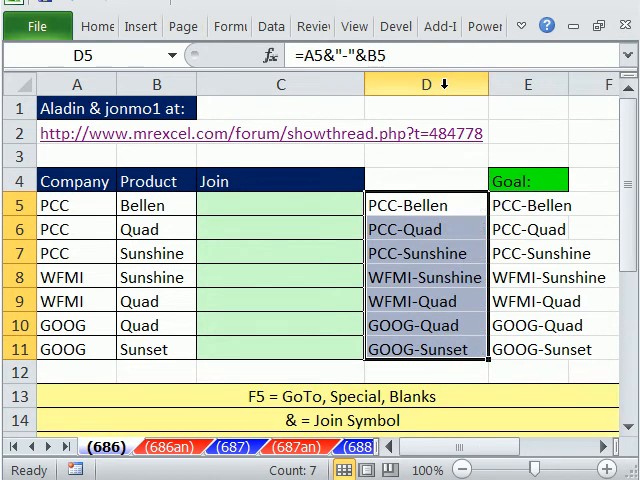
Step: Clear the joined values from D5:D11 and reselect the company cells A5:A11
click(252, 211)
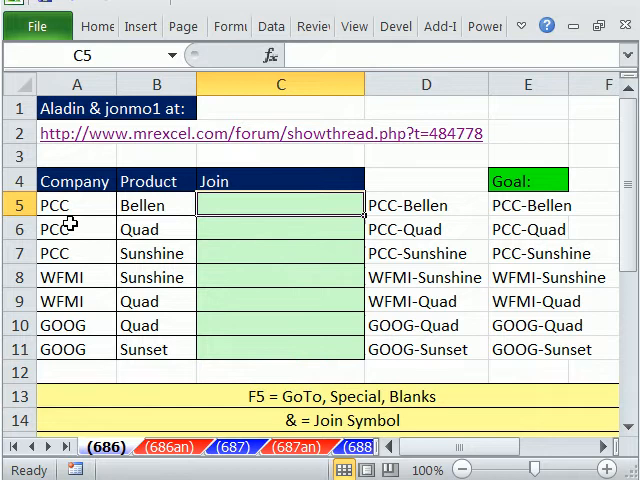
text(=)
drag(55, 205, 65, 253)
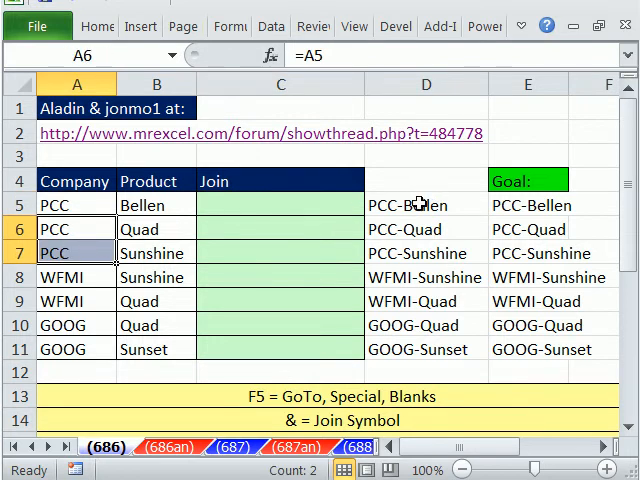
key(Escape)
drag(418, 205, 418, 349)
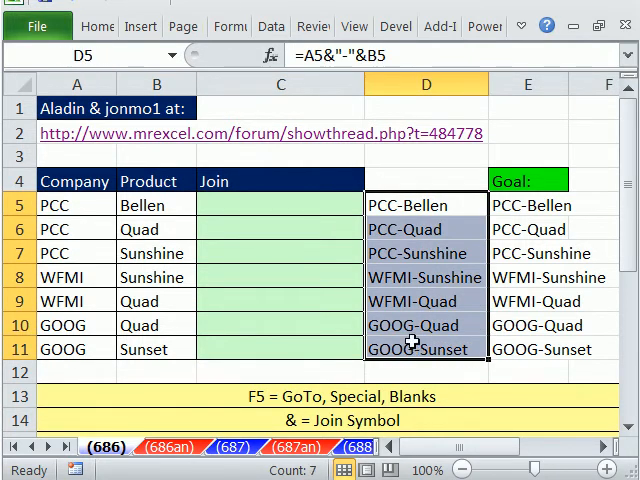
key(Delete)
drag(55, 205, 83, 349)
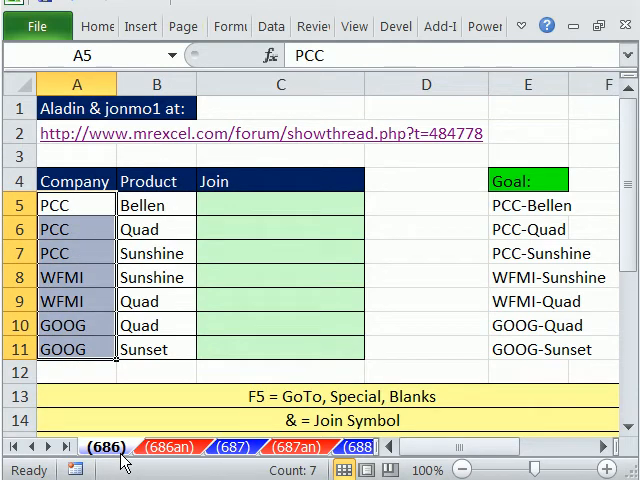
Step: Use Go To Special with Formulas to select and clear A6, A7, A9 and A11, restoring the blank gaps
key(F5)
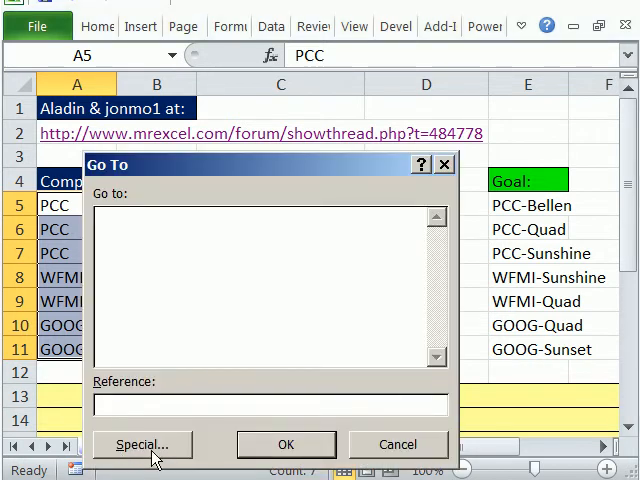
click(140, 445)
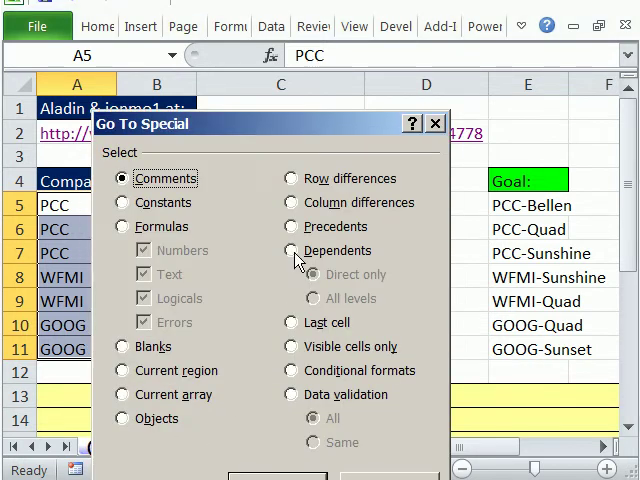
click(121, 227)
drag(220, 124, 214, 50)
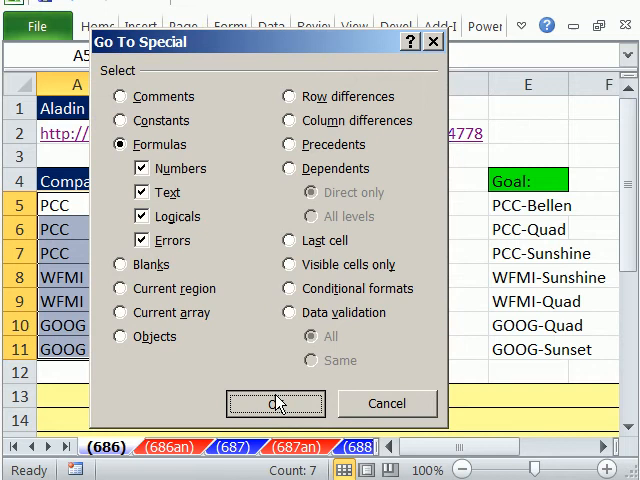
click(276, 402)
key(Delete)
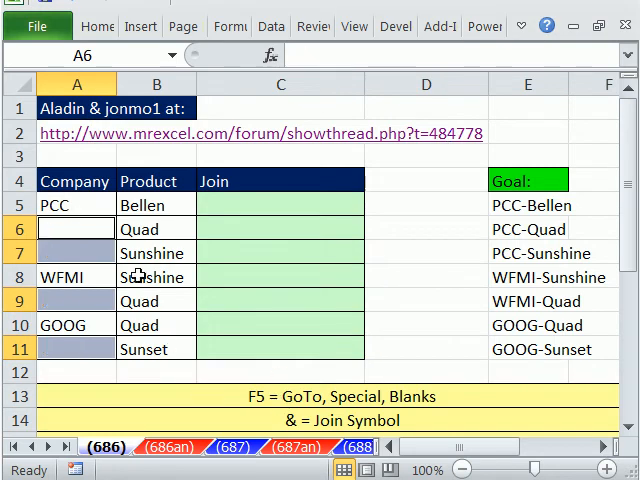
click(224, 204)
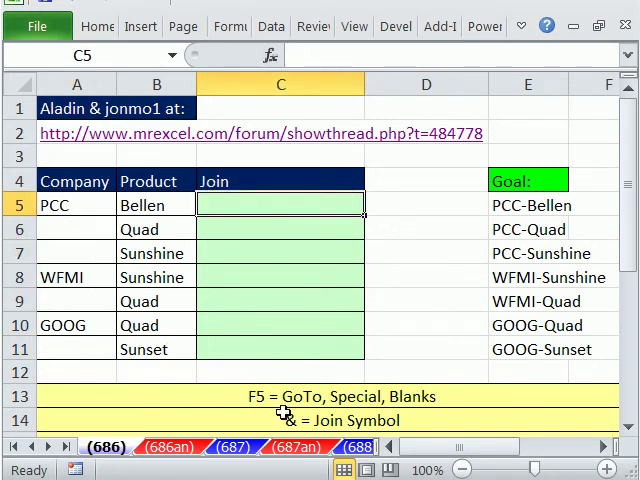
Step: In C5 begin =LOOKUP(REPT("z",255), accepting LOOKUP and REPT from autocomplete
click(65, 228)
drag(65, 228, 65, 252)
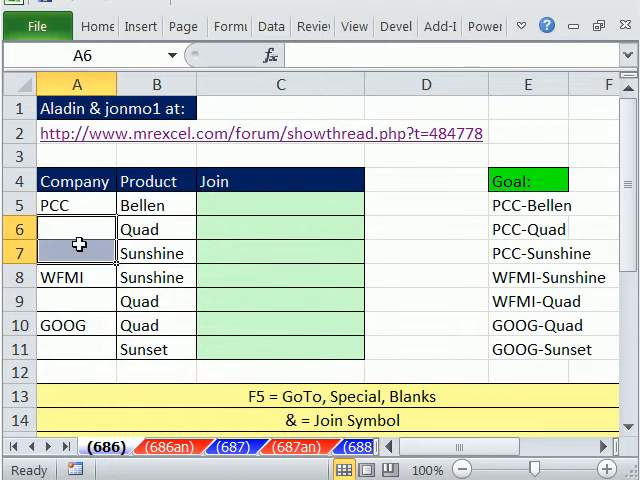
click(236, 214)
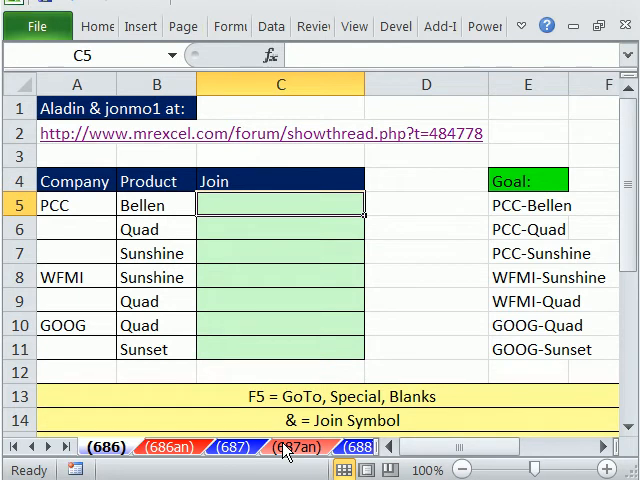
text(I)
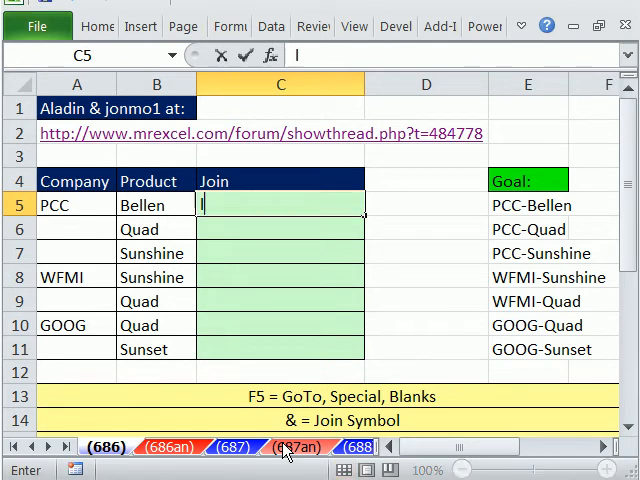
text(=l)
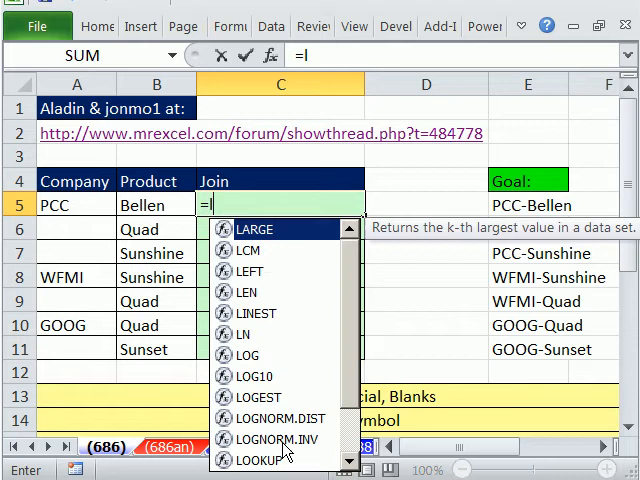
text(oo)
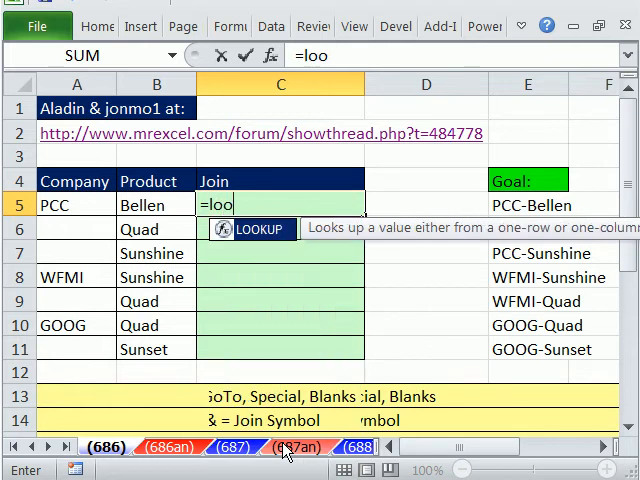
key(Tab)
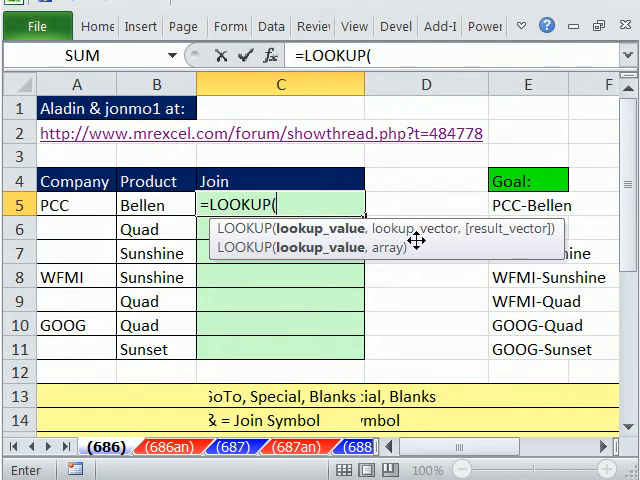
text(r)
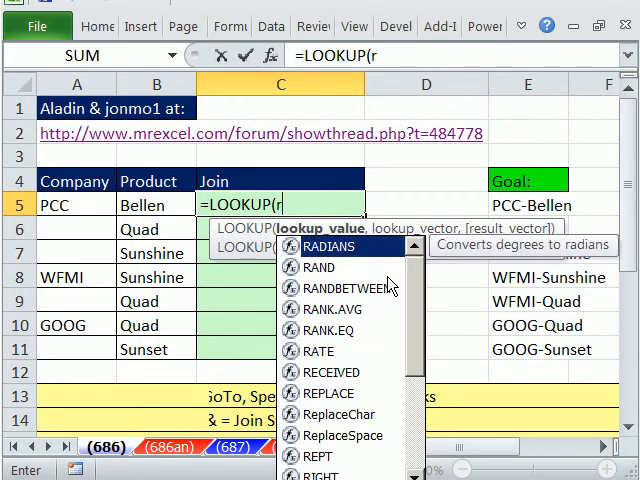
text(ept)
key(Tab)
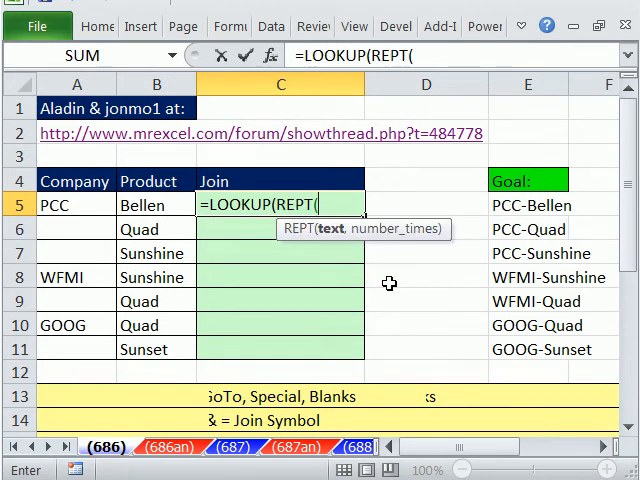
Step: Check the LOOKUP and REPT argument syntax within the partial formula before continuing
click(281, 205)
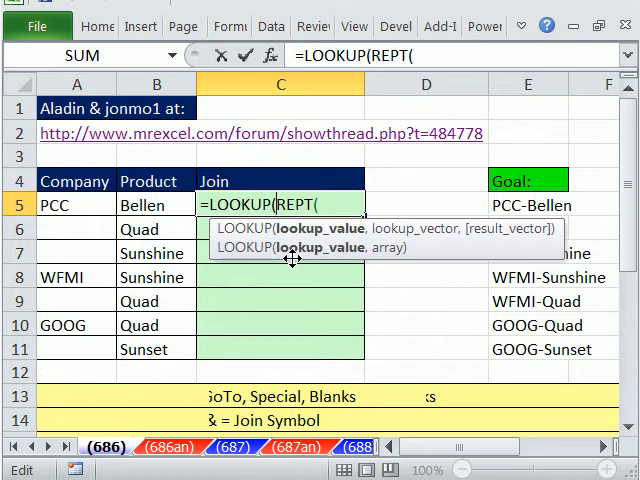
click(325, 205)
text("z)
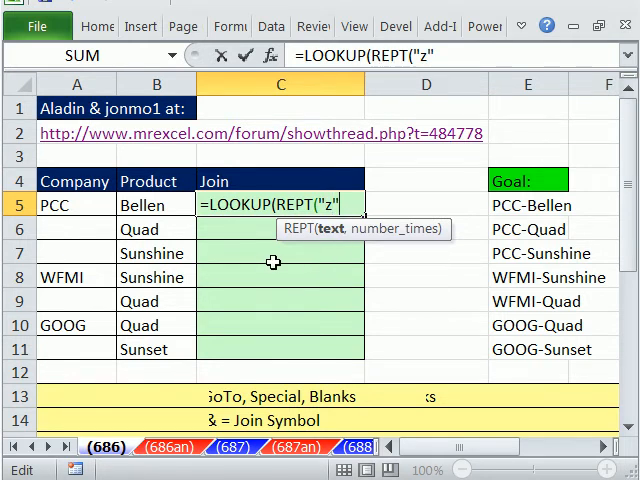
text(,)
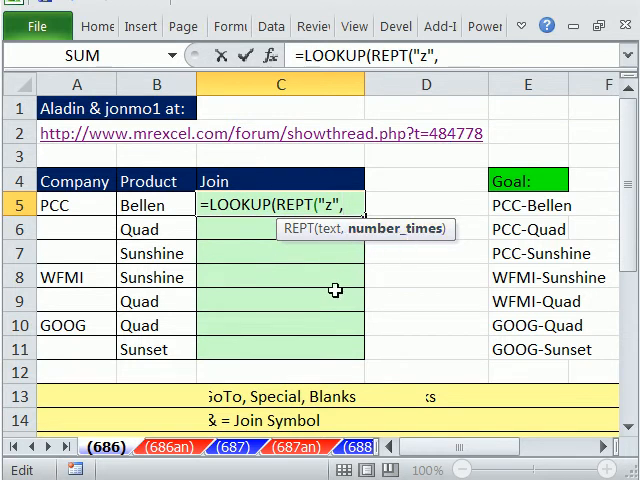
text(255)
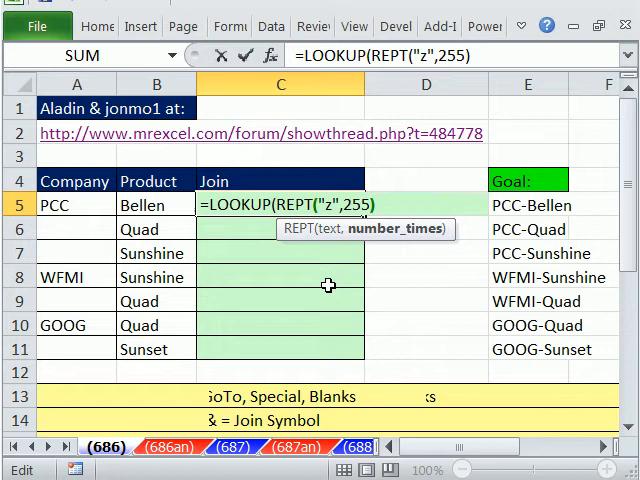
click(268, 205)
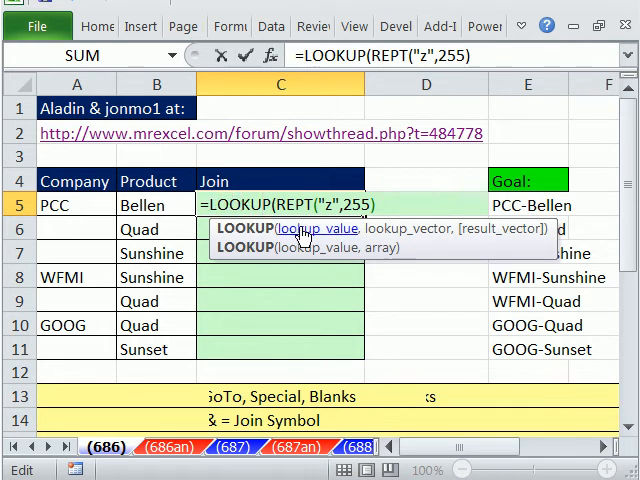
click(352, 205)
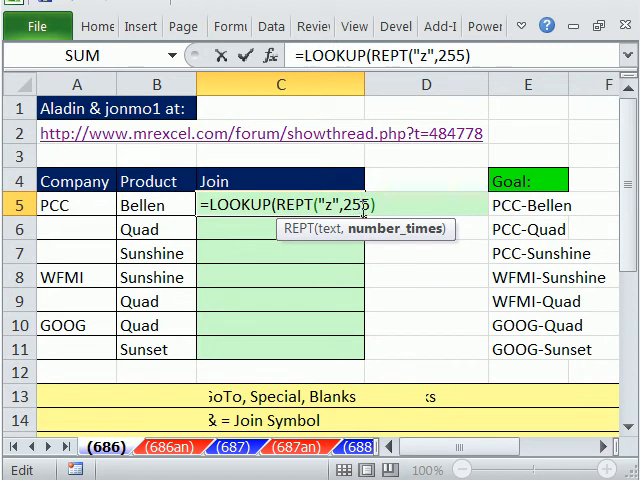
click(380, 206)
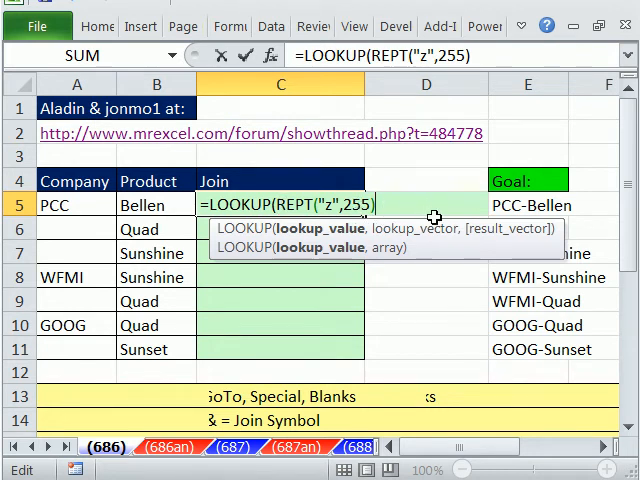
text(,)
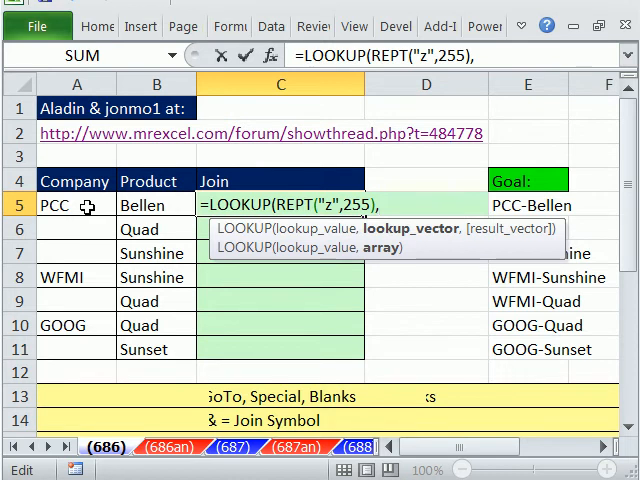
Step: Add the expanding lookup range A$5:A5, locking the starting row with F4
click(87, 206)
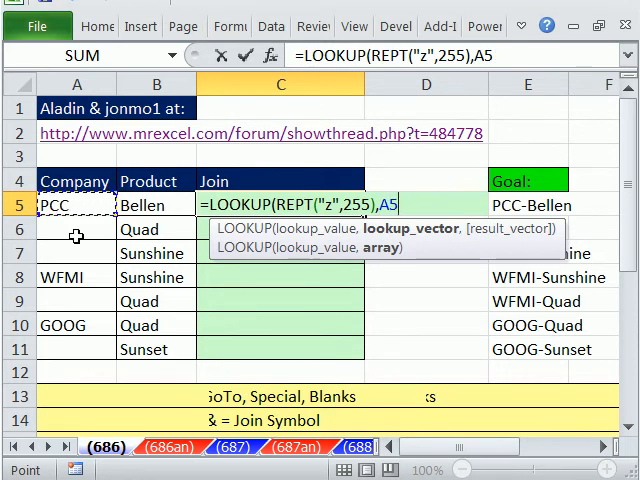
text(:)
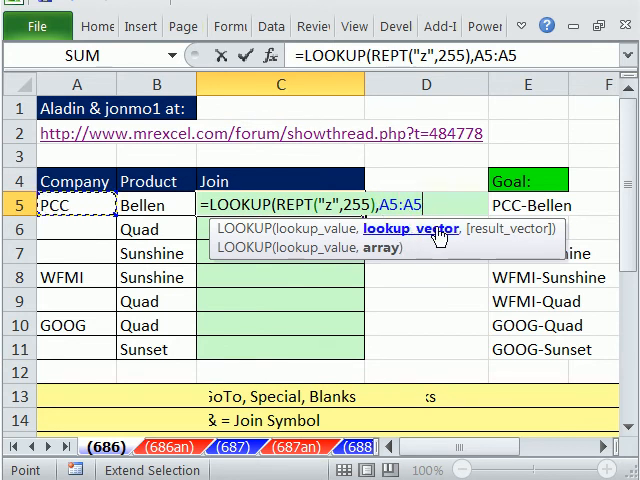
click(389, 205)
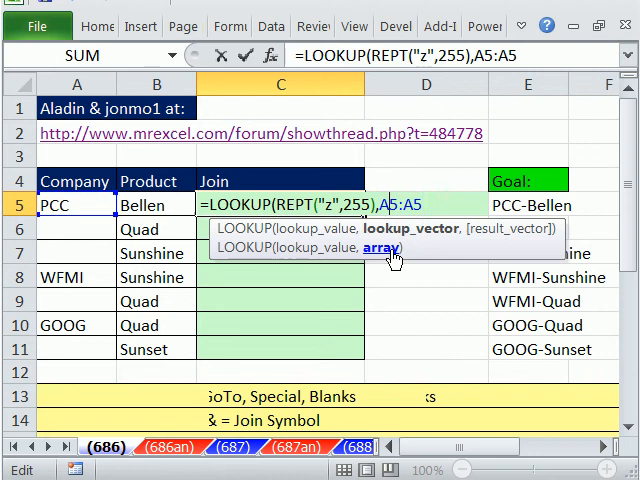
key(F4)
key(F4)
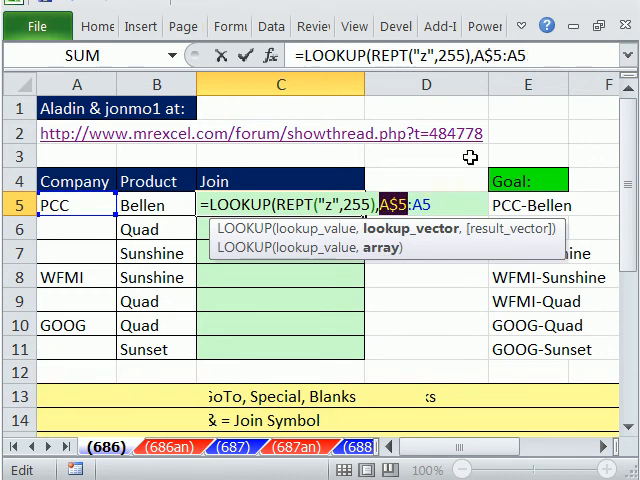
click(436, 205)
text())
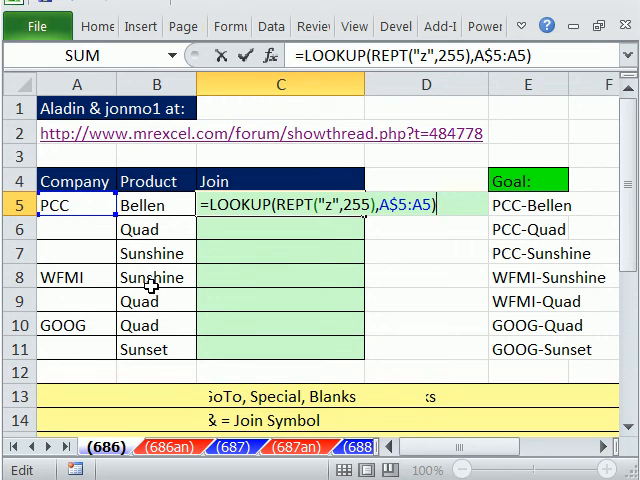
Step: Enter the company LOOKUP in C5, copy it down through C11 and inspect C8's expanded range
key(ctrl+Return)
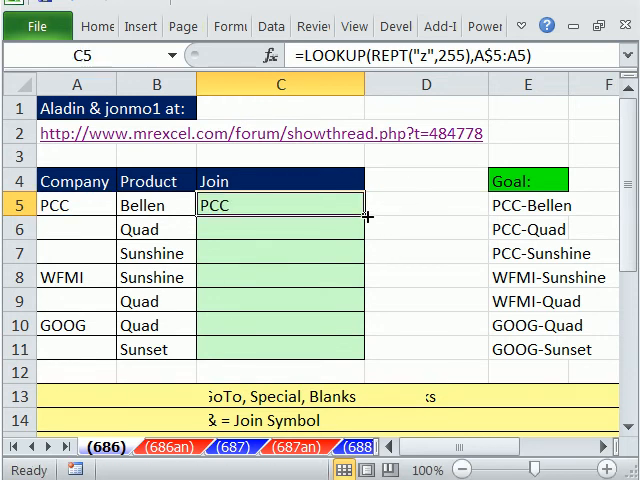
double_click(364, 217)
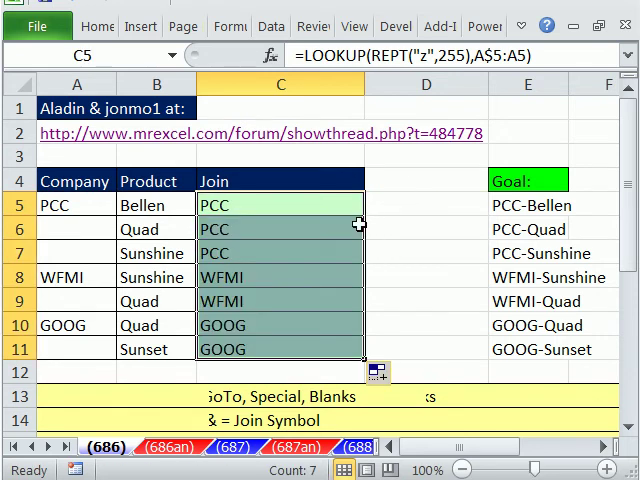
double_click(269, 280)
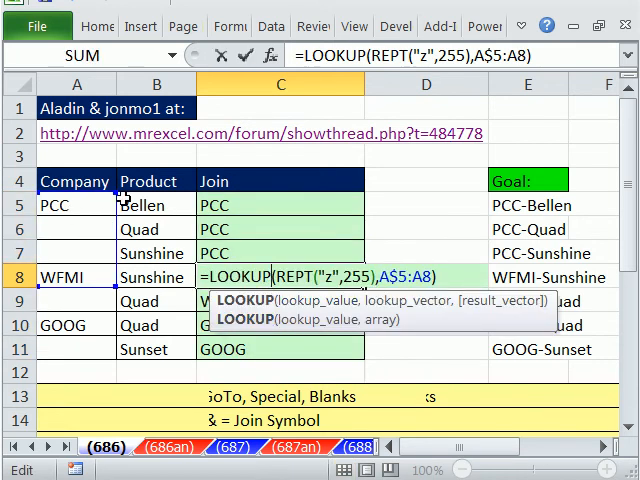
Step: Append &"-"&B5 to the C5 formula and copy it down so C5:C11 reads PCC-Bellen through GOOG-Sunset
key(Escape)
double_click(280, 205)
text(=LOOKUP(REPT("z",255),A$5:A5)&"-)
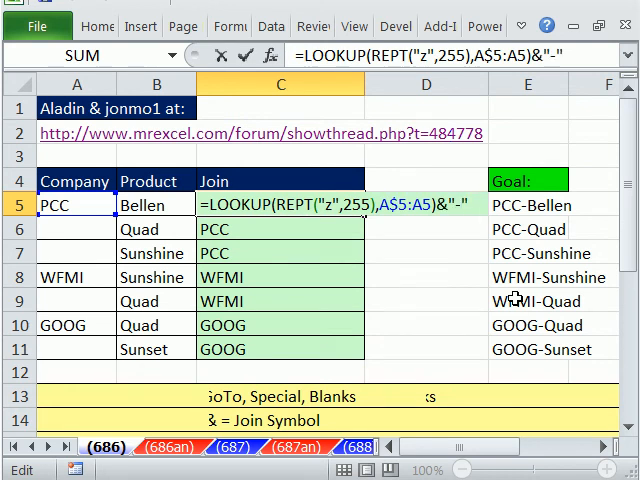
text(&)
click(150, 205)
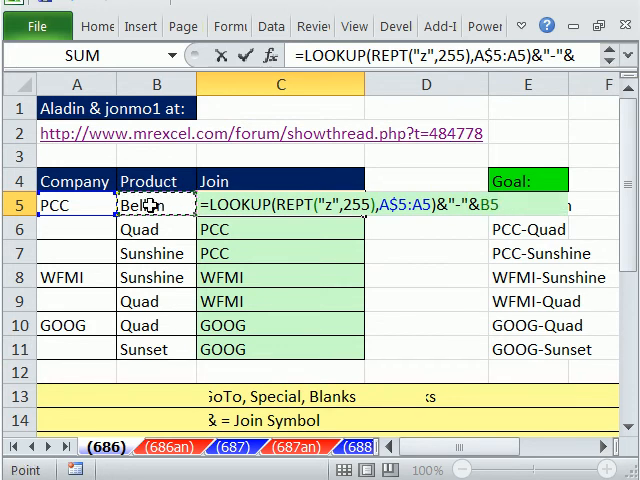
key(ctrl+Return)
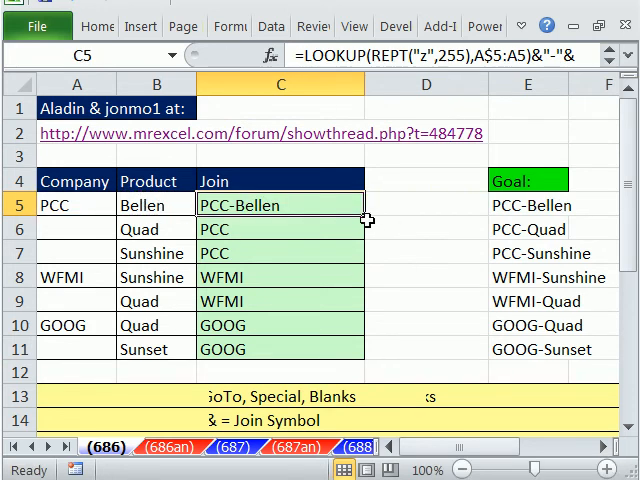
double_click(366, 215)
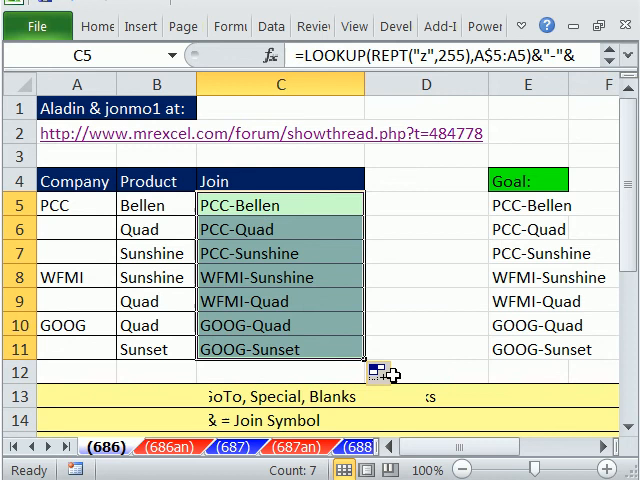
scroll(441, 356, down, 5)
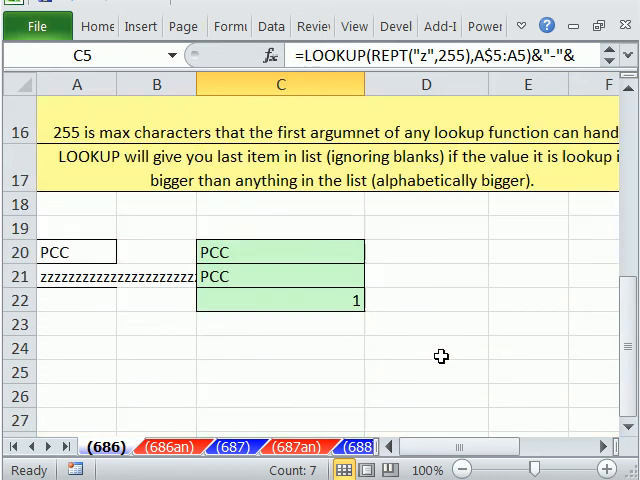
scroll(441, 356, down, 3)
click(250, 312)
scroll(263, 318, up, 3)
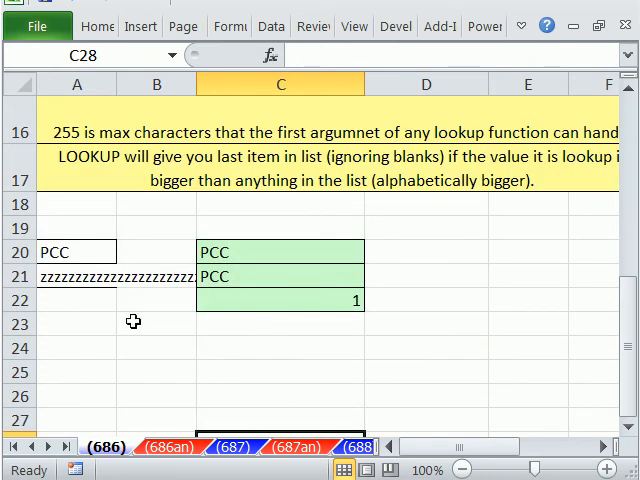
click(88, 277)
click(95, 251)
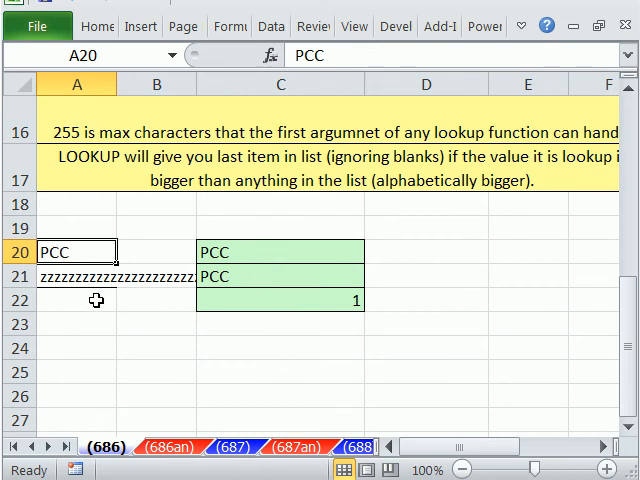
double_click(88, 277)
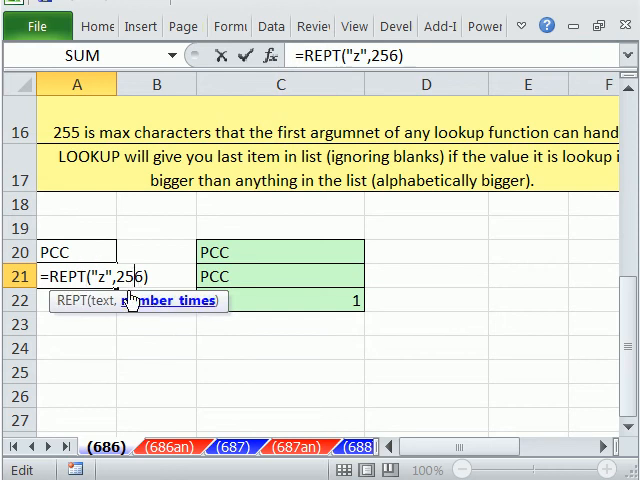
key(ctrl+Return)
drag(84, 251, 84, 276)
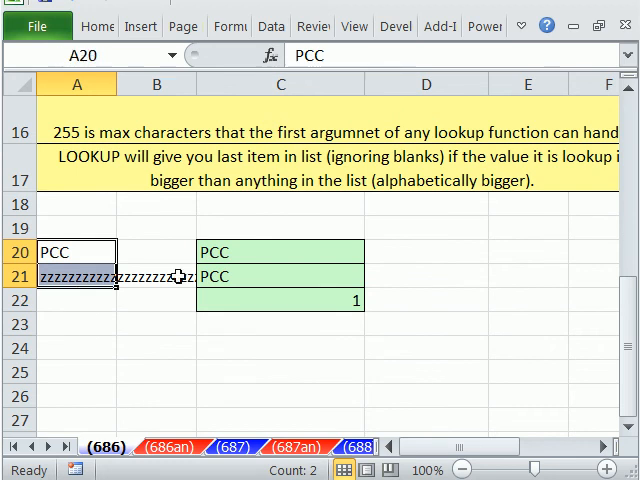
key(F2)
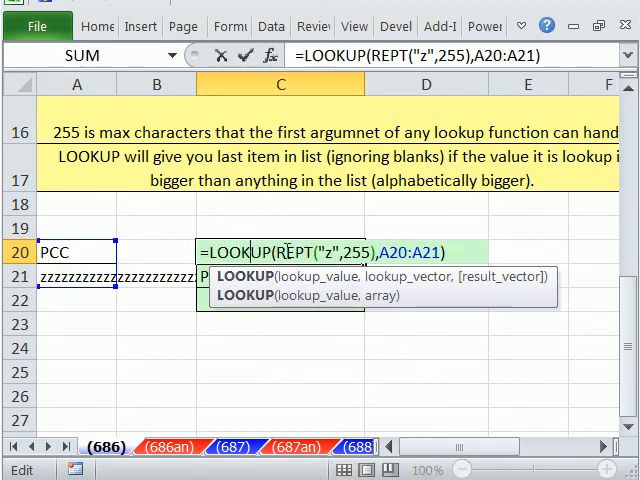
drag(280, 252, 370, 252)
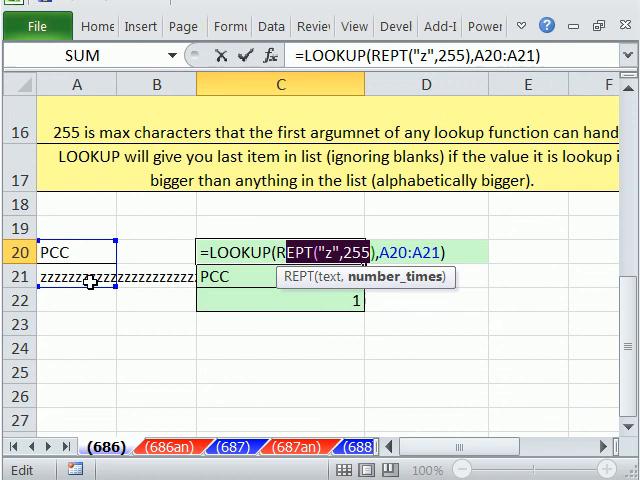
key(Return)
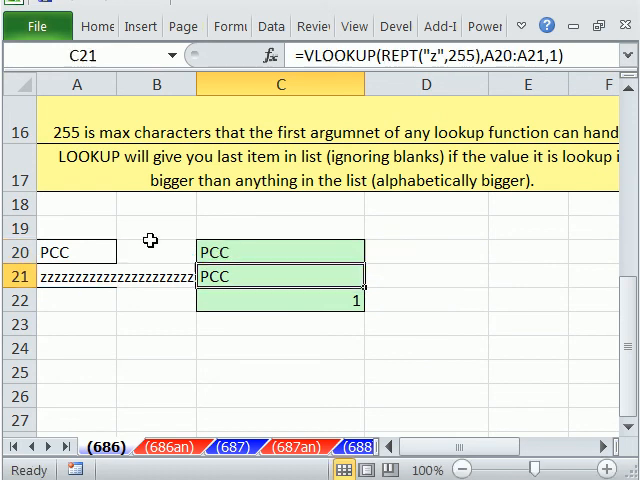
double_click(277, 277)
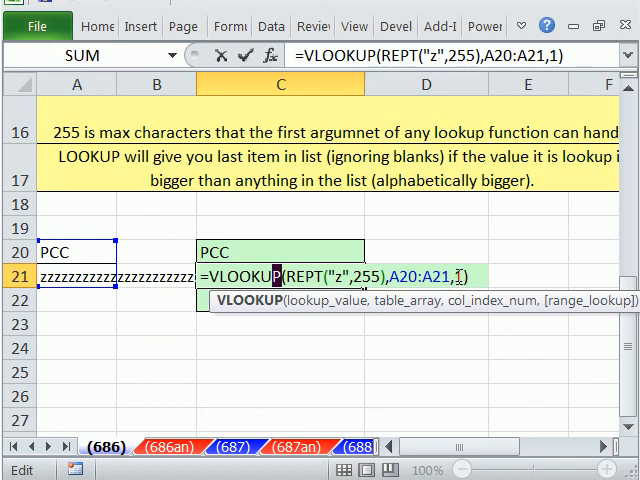
key(Return)
double_click(314, 301)
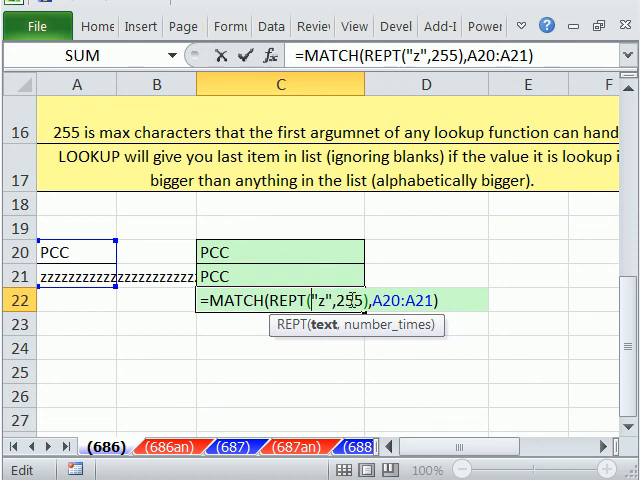
Step: Change A21 to =REPT("z",255) so it holds 255 z's
key(ctrl+Return)
double_click(80, 277)
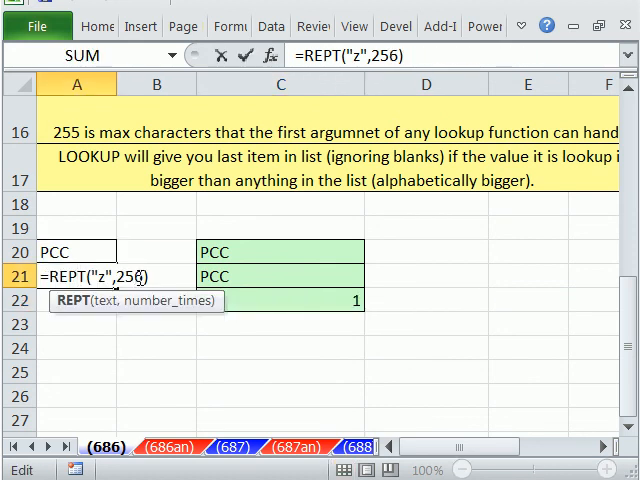
drag(146, 277, 138, 277)
text(5)
key(Return)
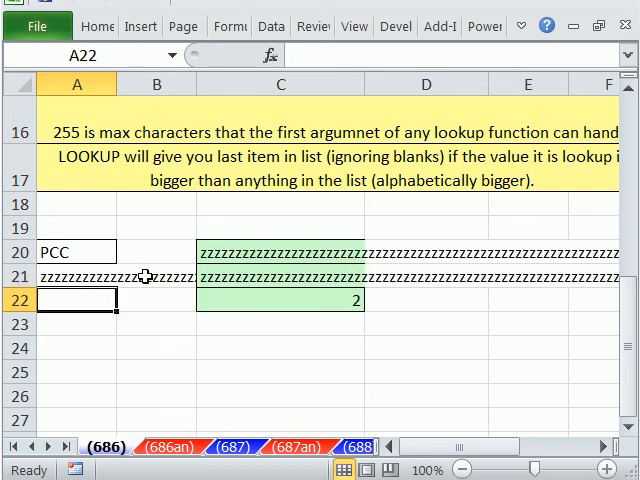
Step: Review the LOOKUP, VLOOKUP and MATCH demo formulas in C20:C22, then reopen the joined formula in C5
double_click(345, 253)
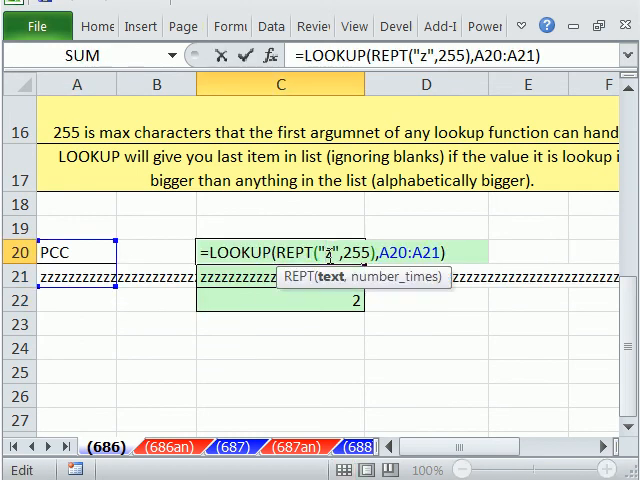
key(Return)
double_click(283, 277)
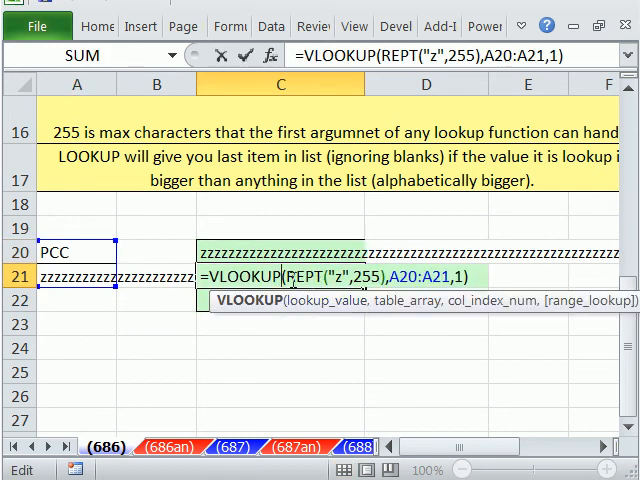
key(Return)
double_click(295, 300)
key(Return)
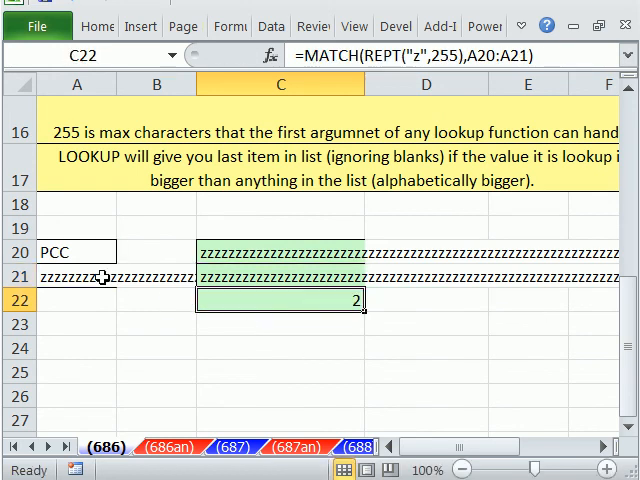
scroll(154, 340, up, 5)
click(268, 206)
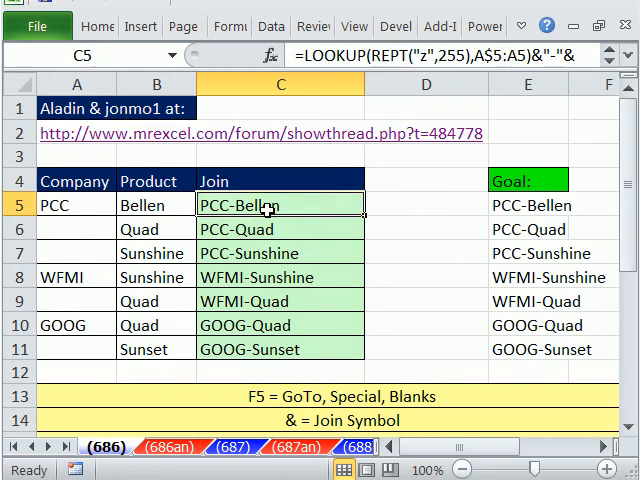
double_click(268, 206)
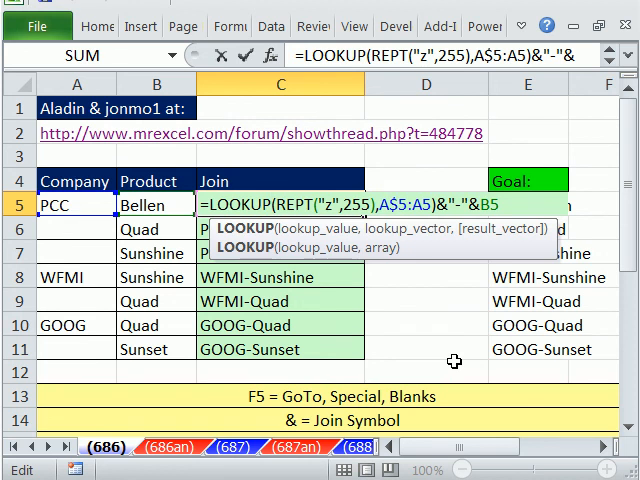